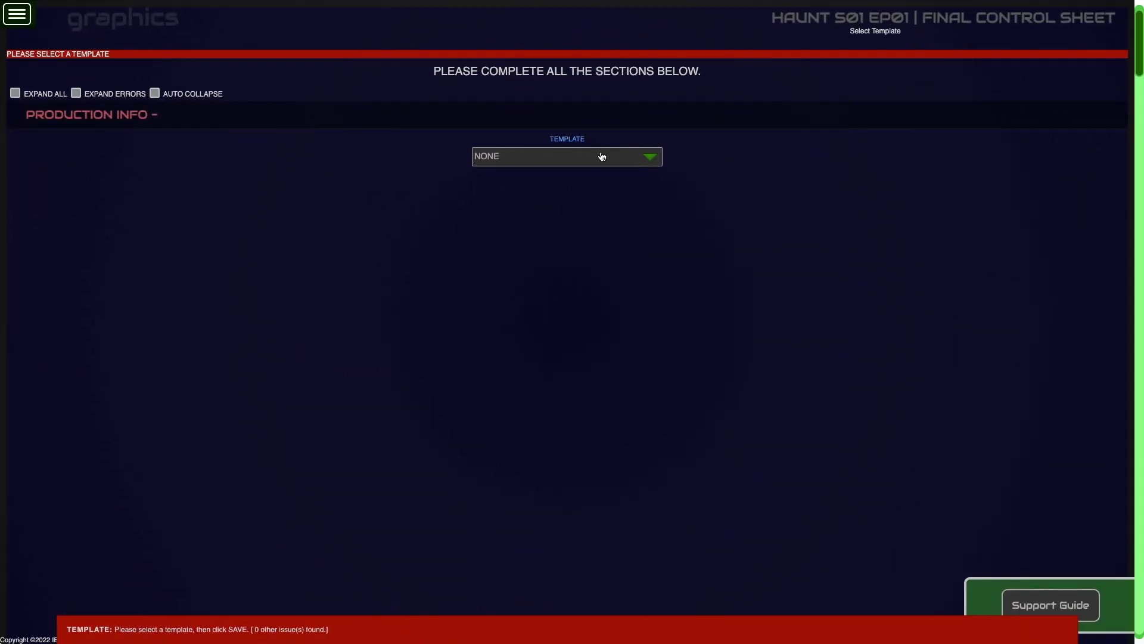
Step: Choose the MULTICHOICE template for the production and enter the UID 21ADLCA0
left_click(572, 157)
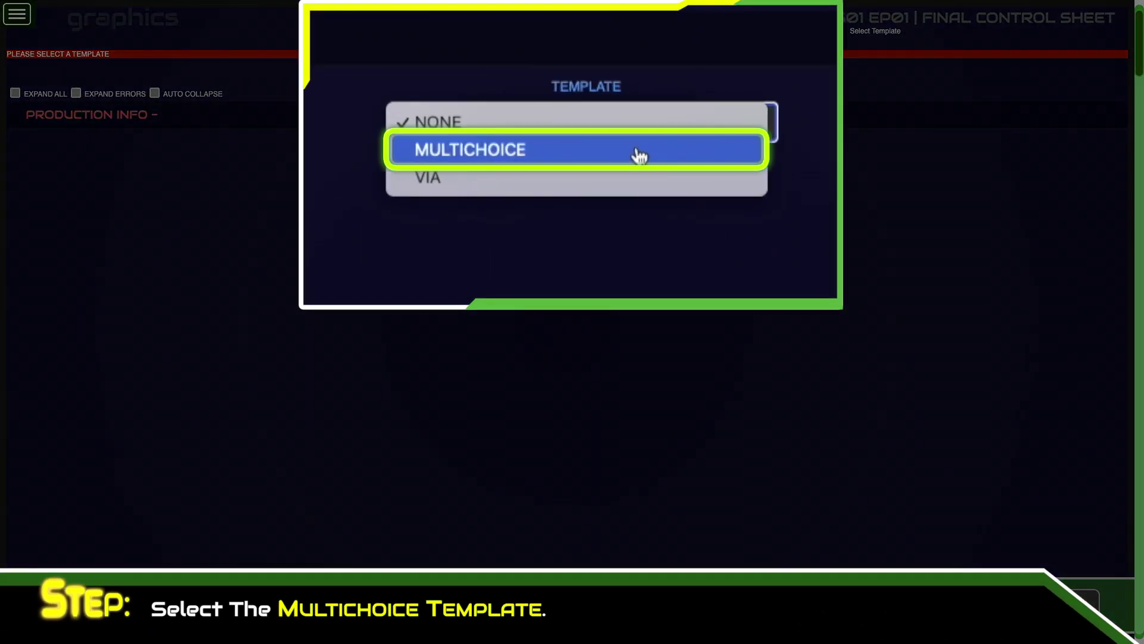
left_click(639, 156)
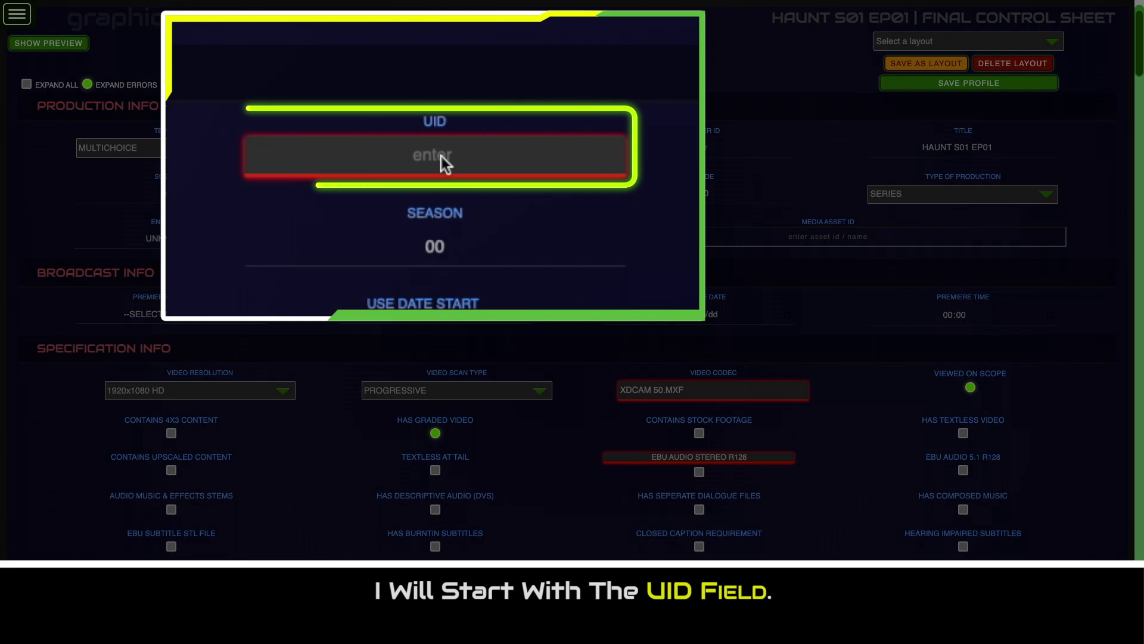
left_click(441, 157)
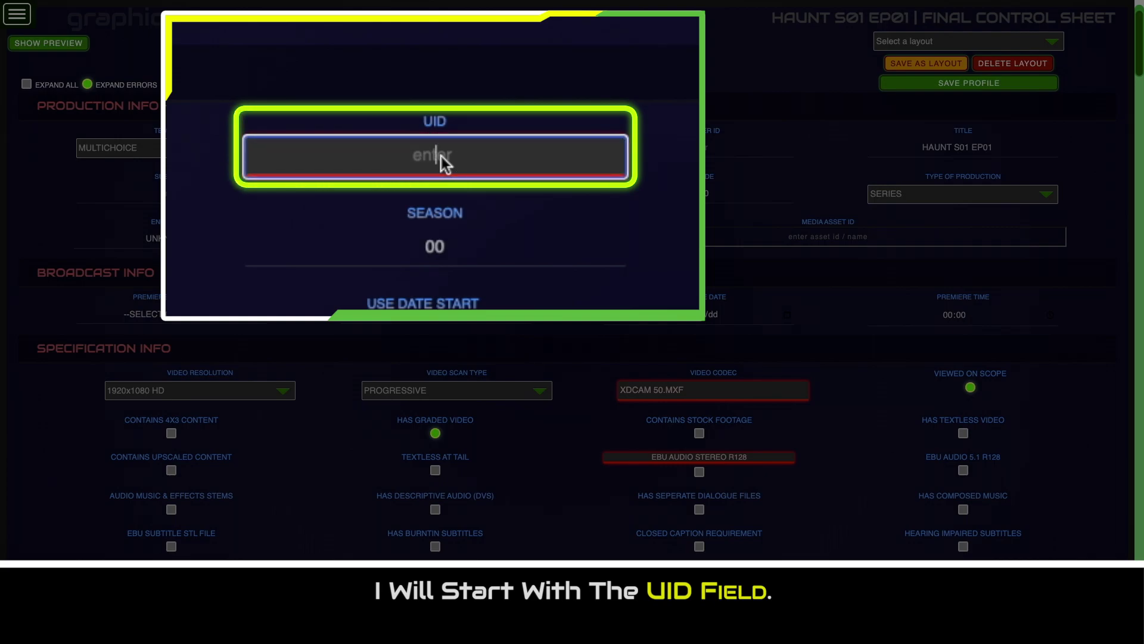
type("21ADLC")
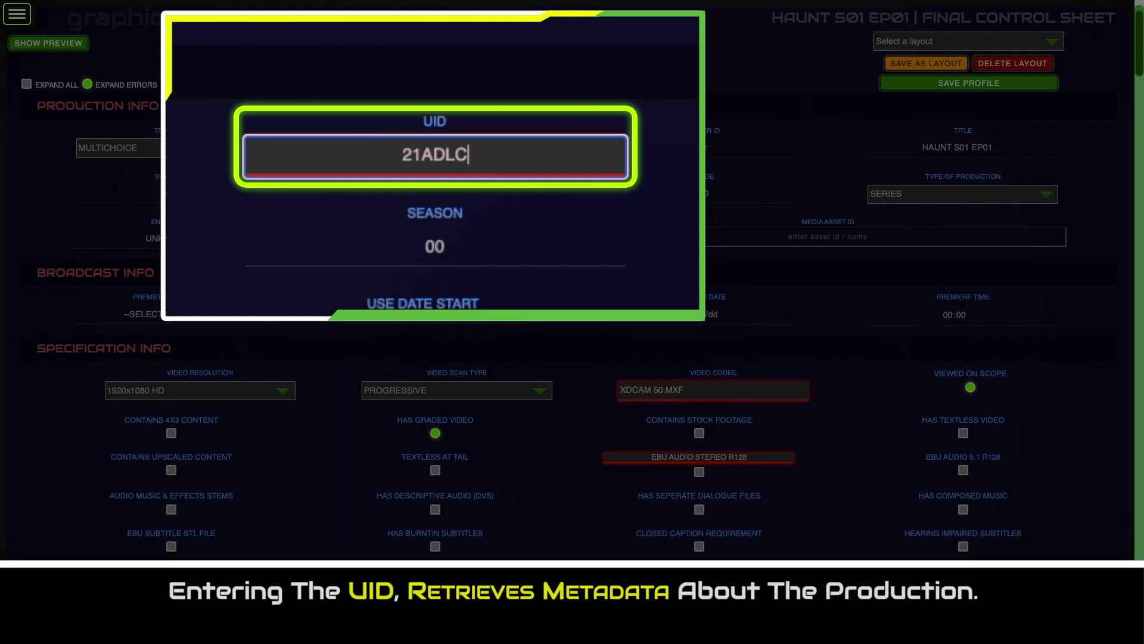
type("A0")
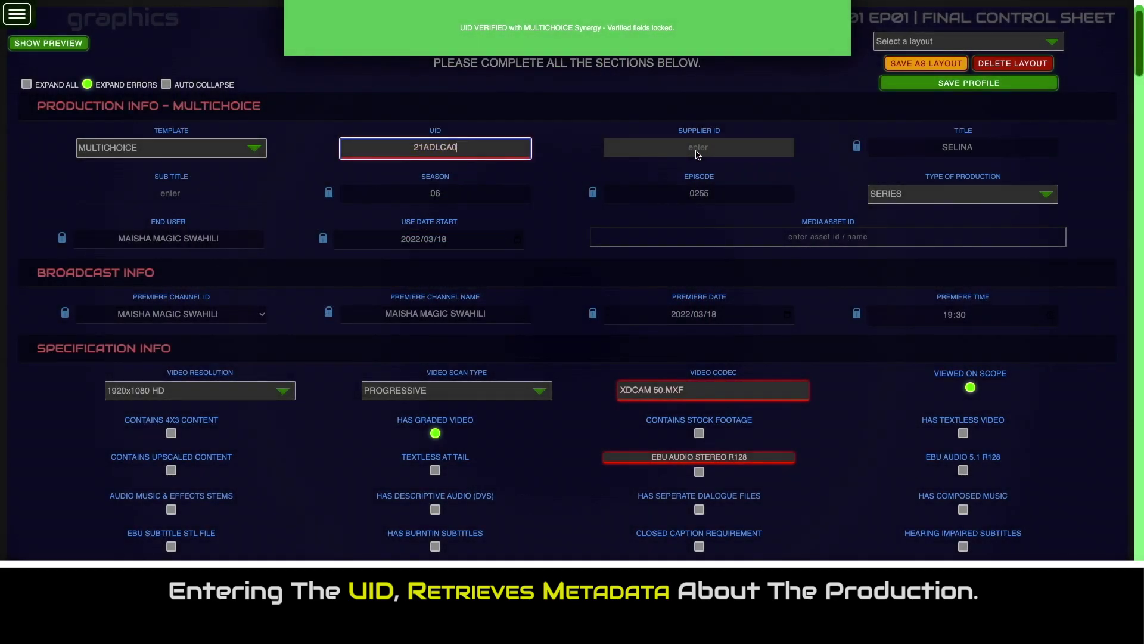
Step: Set the supplier ID to PM and save the profile
left_click(698, 154)
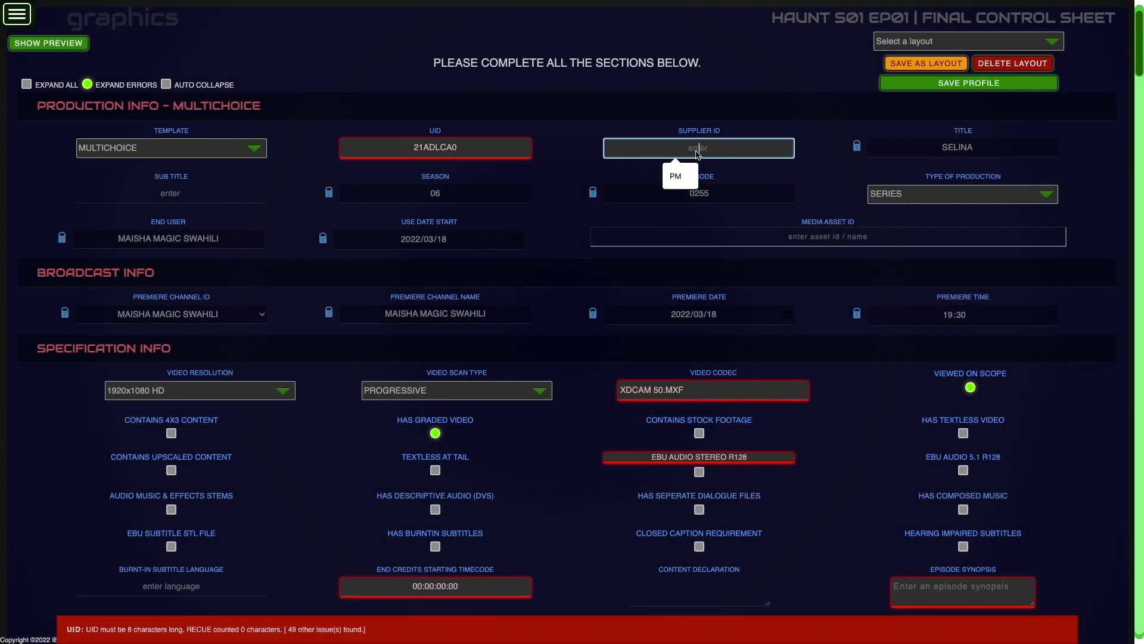
left_click(676, 175)
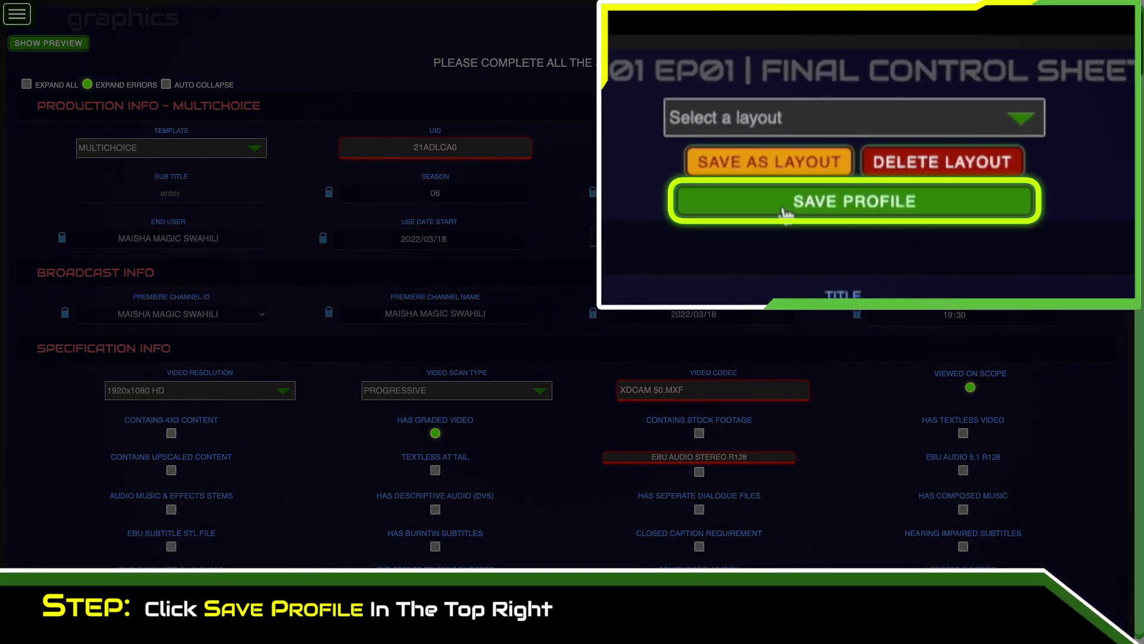
left_click(785, 213)
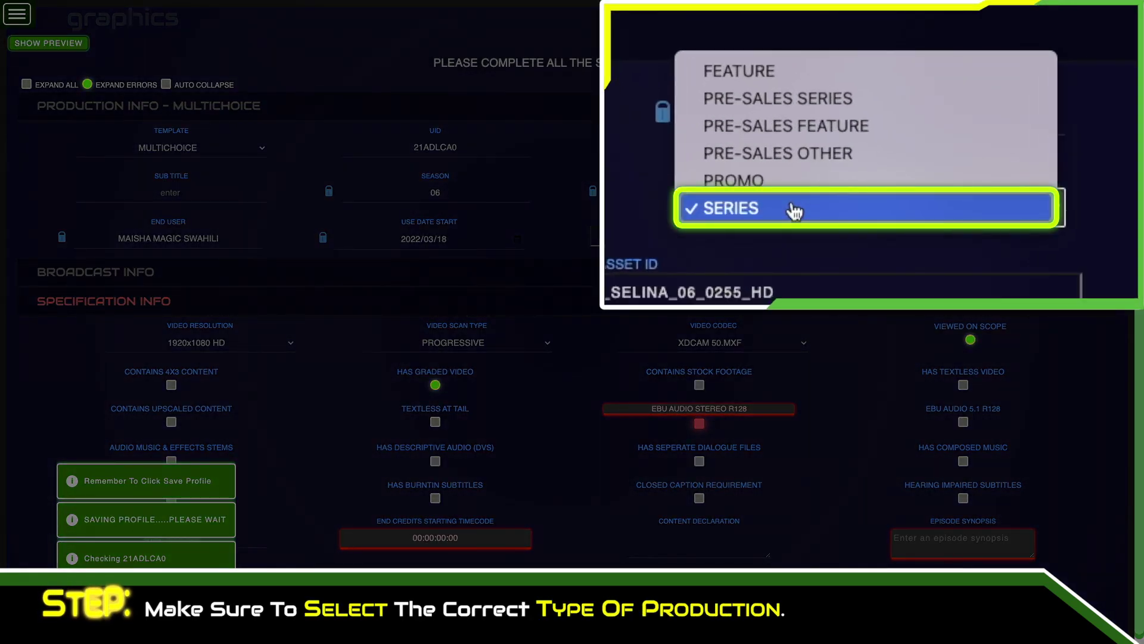
Step: Set the type of production to SERIES, the title to SELINA S06 EP255, and save the profile
left_click(988, 191)
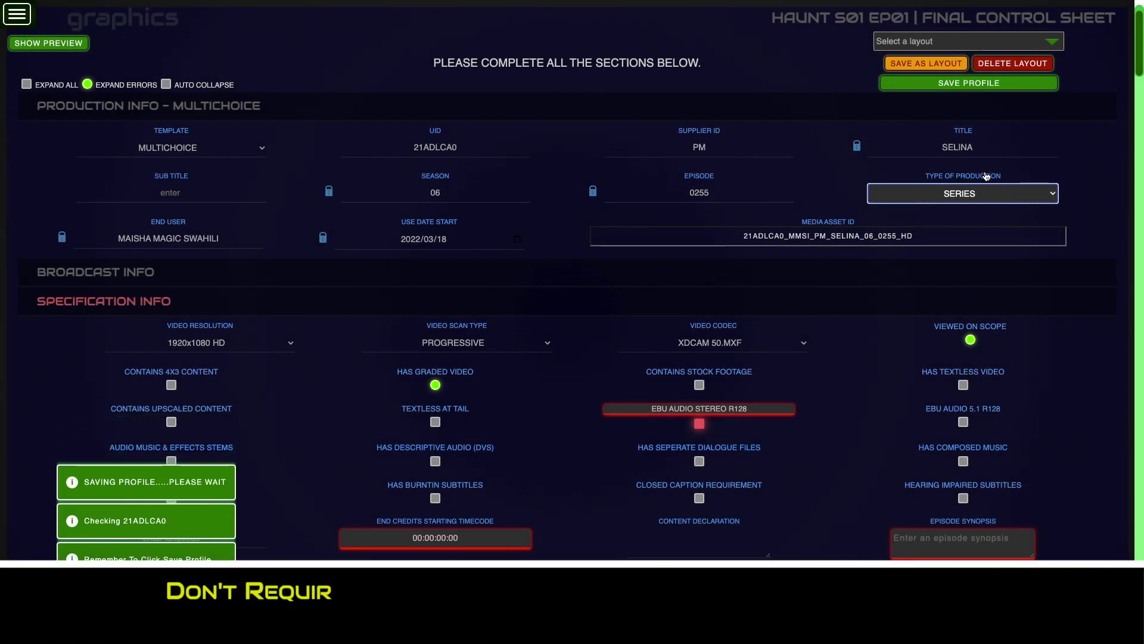
left_click(990, 149)
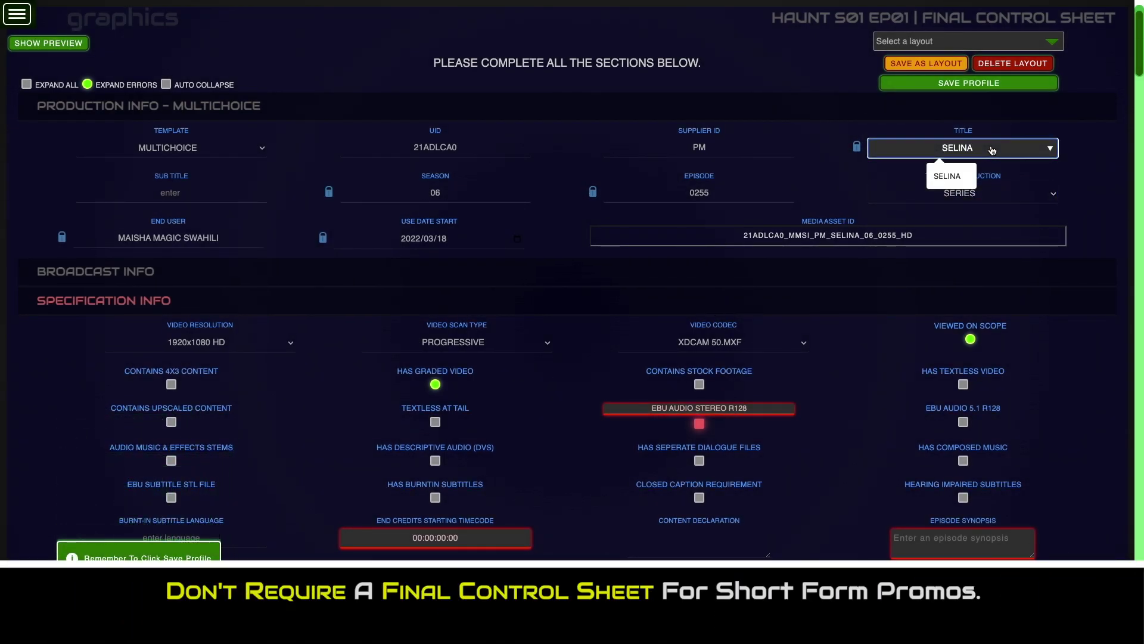
type("S")
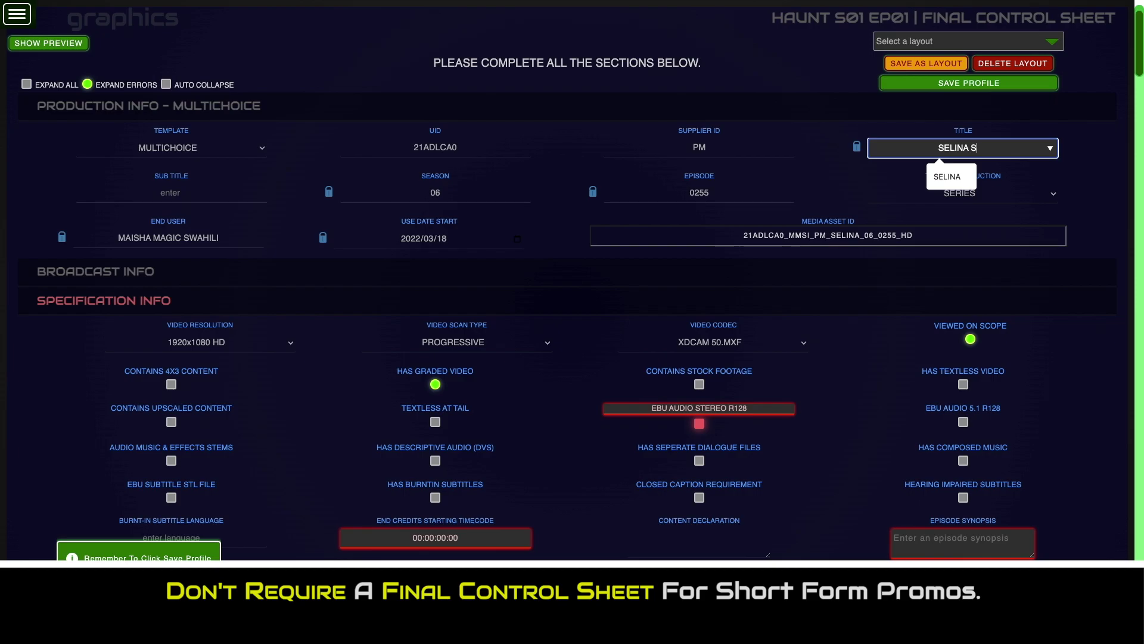
type("O")
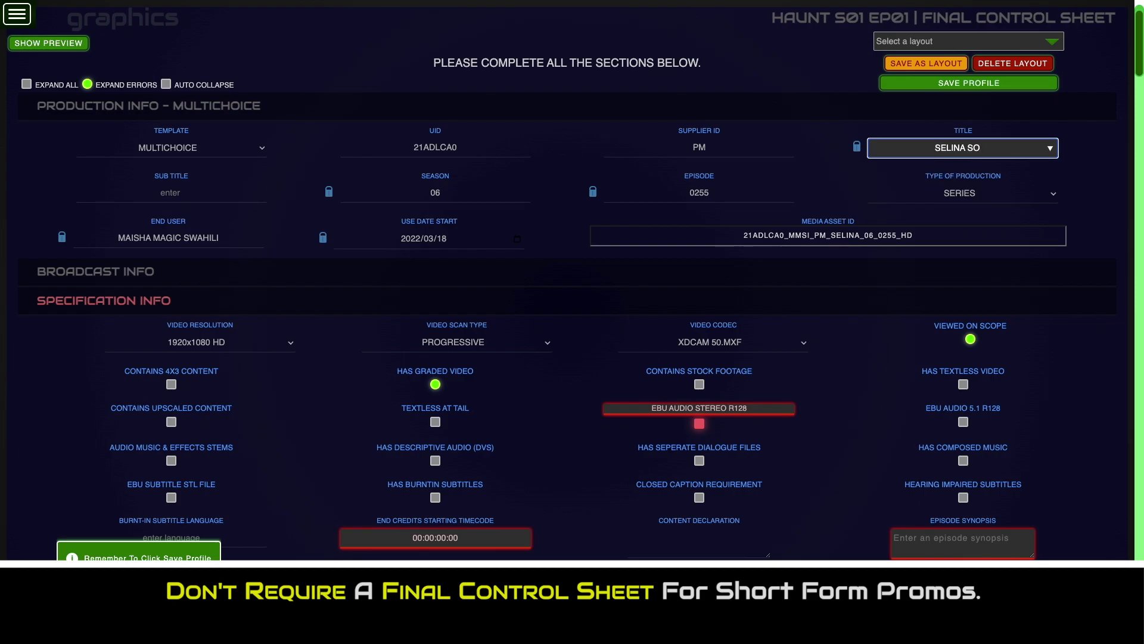
key("BackSpace")
type("0")
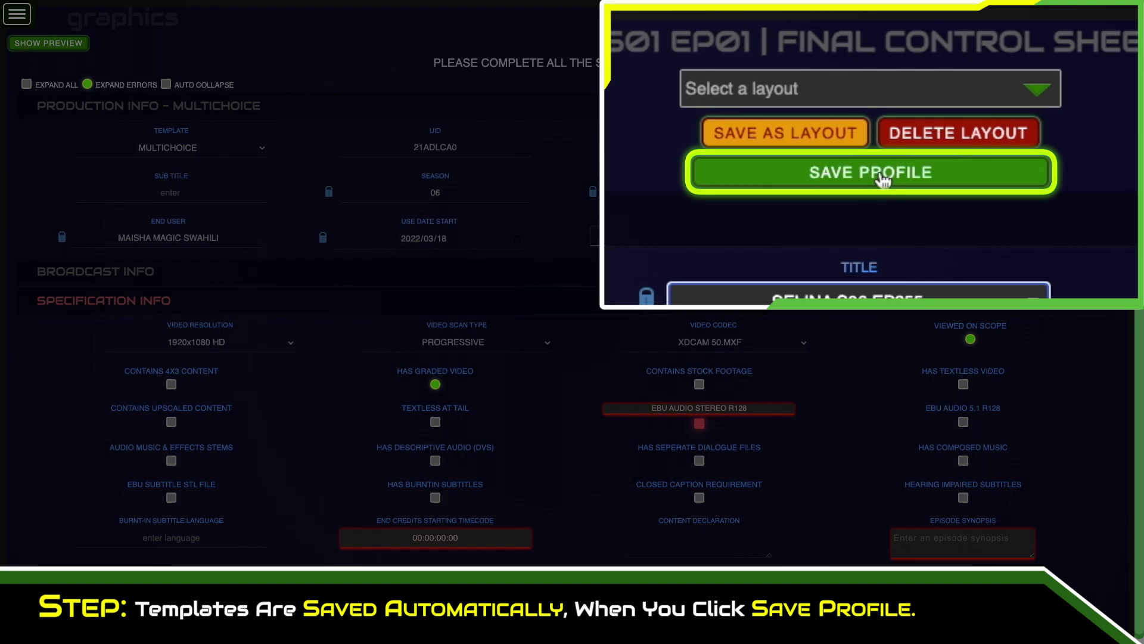
left_click(974, 85)
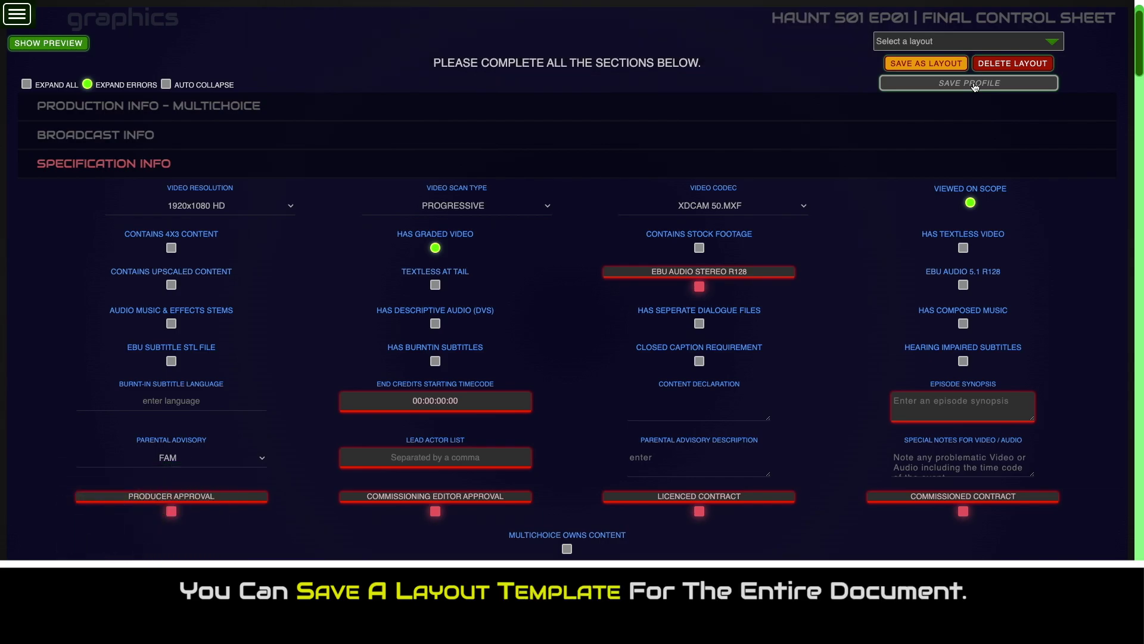
Step: Fill in the director from the saved KYKNET contact and the line producer from the saved CONNECT TV contact
scroll(954, 179, "down", 15)
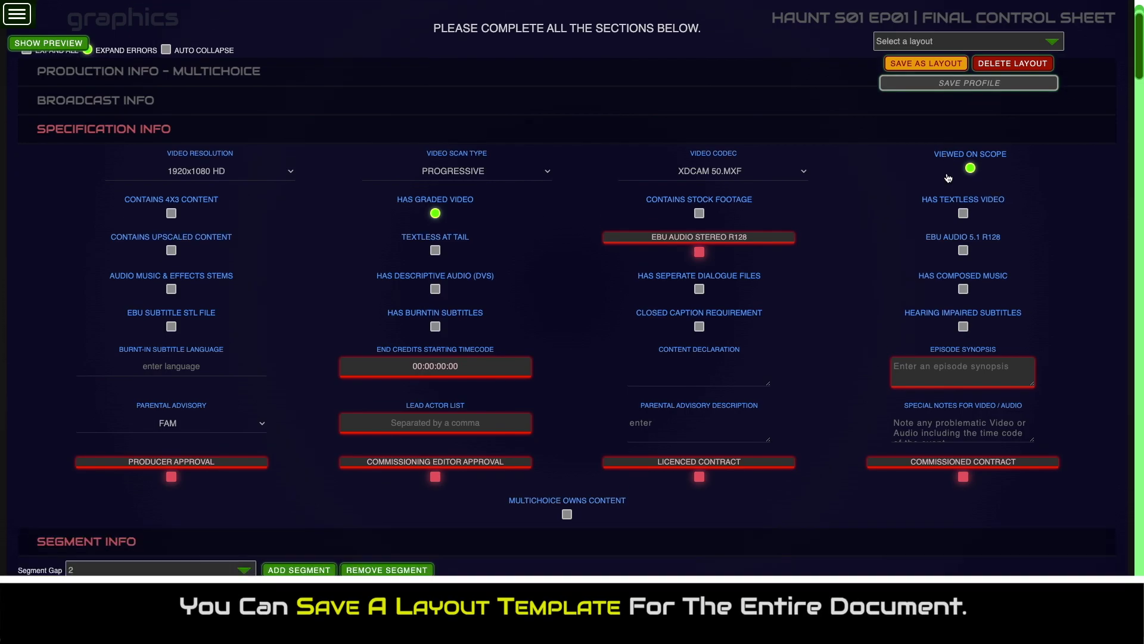
scroll(944, 189, "down", 3)
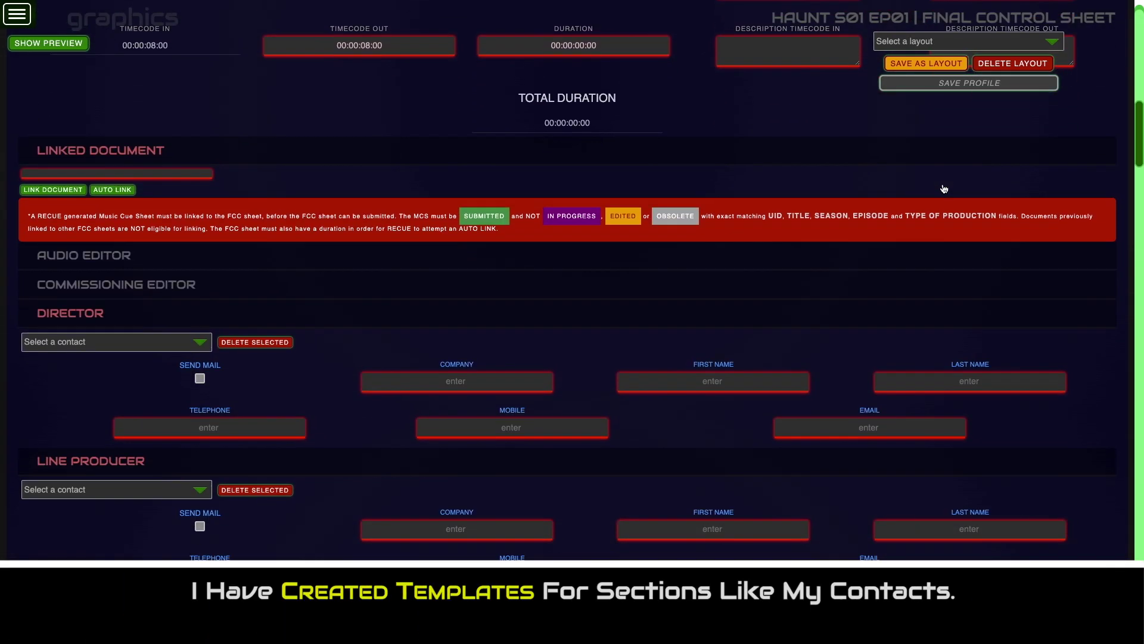
left_click(199, 276)
left_click(89, 281)
left_click(198, 415)
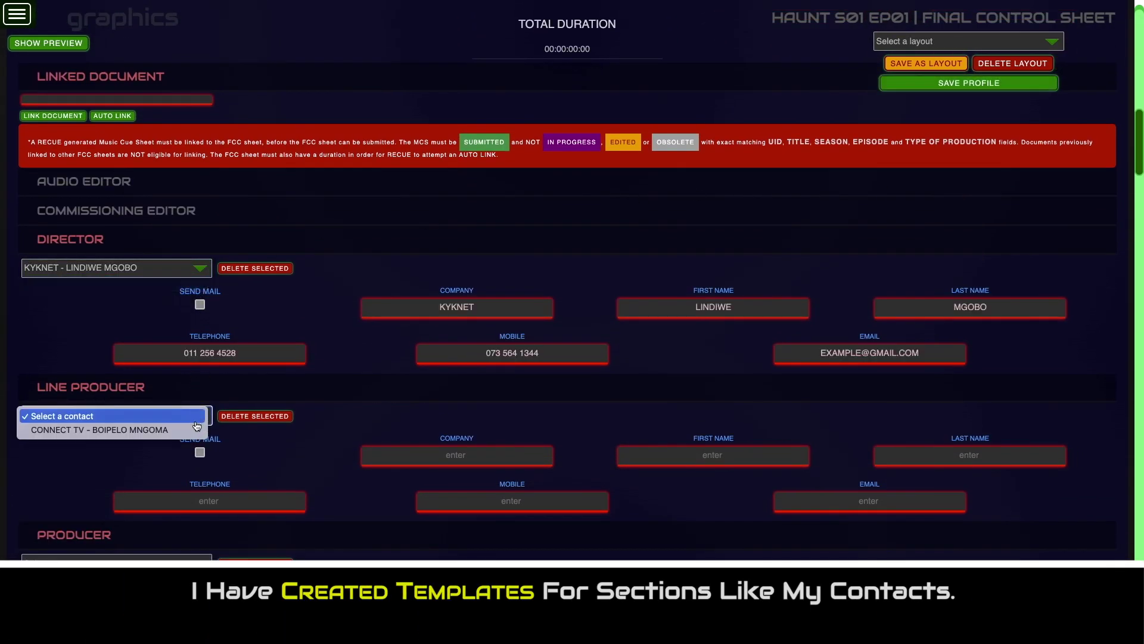
left_click(90, 428)
Step: Fill in the producer from the saved MULTAN PRODUCTIONS LTD contact and the producer's address from the saved address
scroll(253, 329, "down", 3)
left_click(205, 362)
left_click(179, 383)
scroll(204, 381, "down", 2)
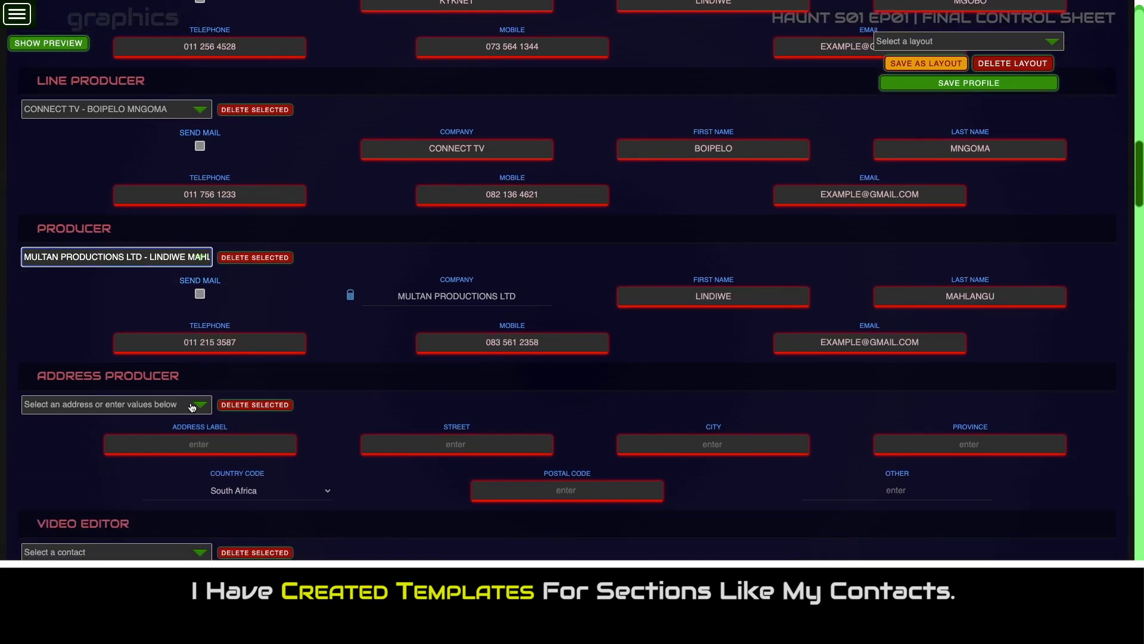
left_click(198, 404)
left_click(90, 419)
Step: Fill in the video editor from the saved ONKEYSOUND contact and save the profile
scroll(209, 382, "down", 3)
left_click(208, 367)
left_click(89, 391)
scroll(410, 503, "down", 1)
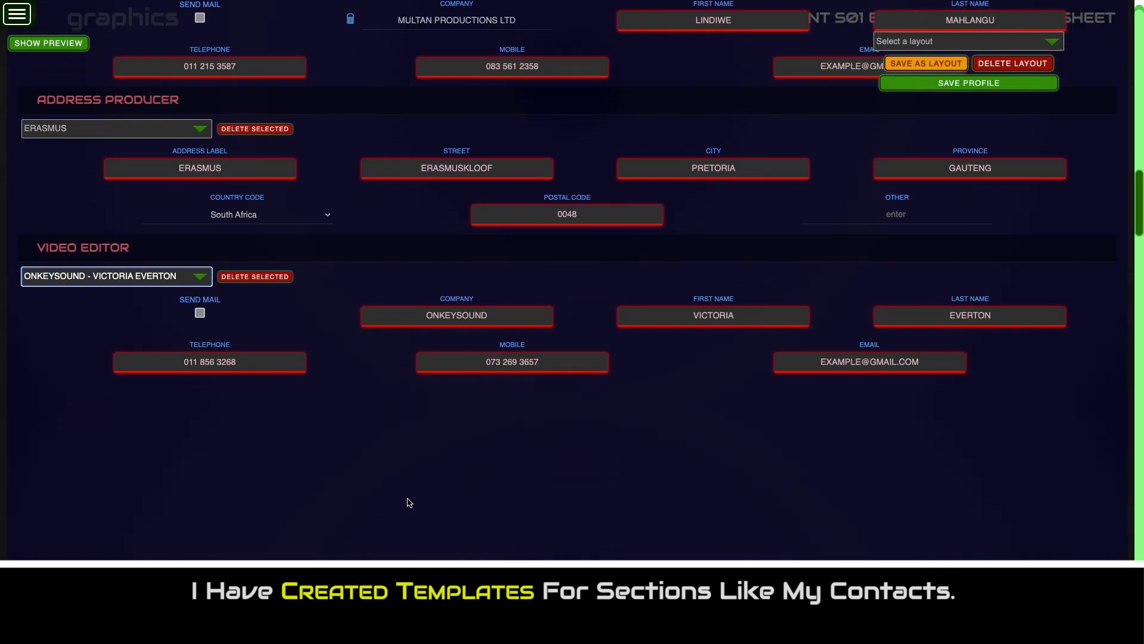
left_click(971, 84)
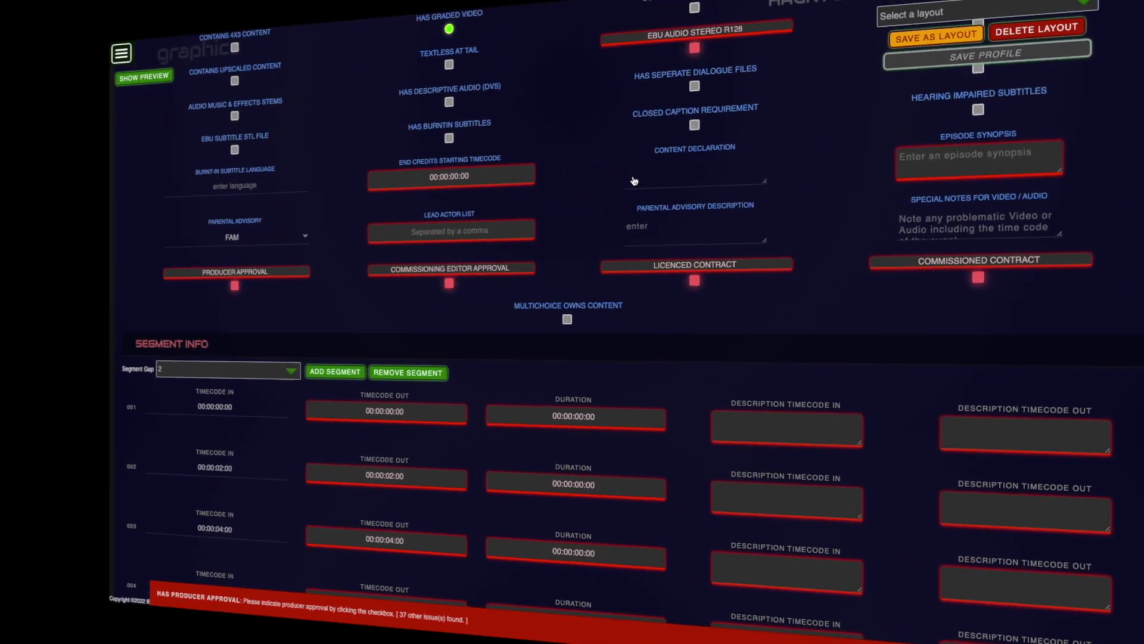
Step: Set the end credits starting timecode to 00:48:00:00 in the specification info
left_click(440, 209)
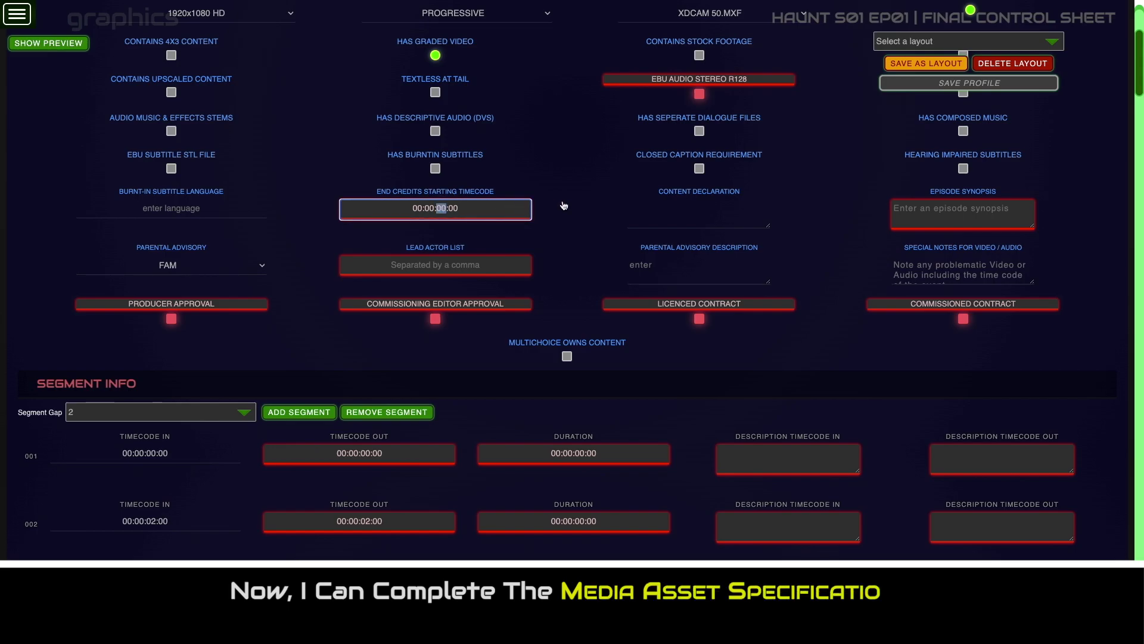
type("48")
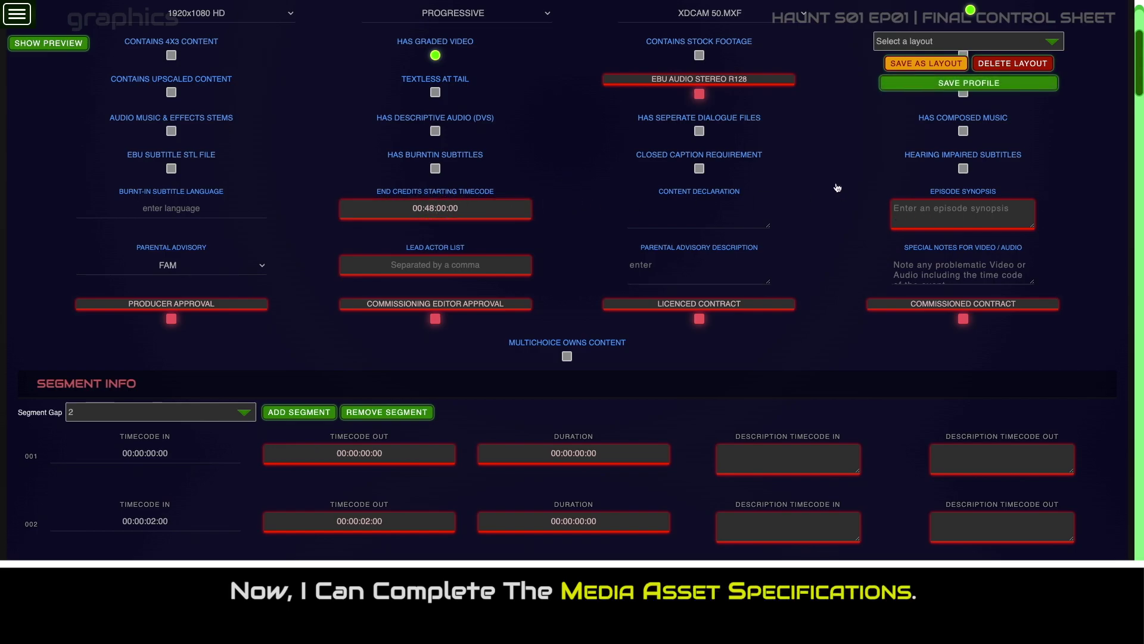
Step: Enter the episode synopsis "WE'LL BE VISITING THE FAMOUSE PRETORIA HAUNTED HOUSE "ERASMUS CASTLE" TO LEARN OF ITS ORIGIN AND HISTORY" and save the profile
scroll(837, 188, "up", 2)
left_click(919, 312)
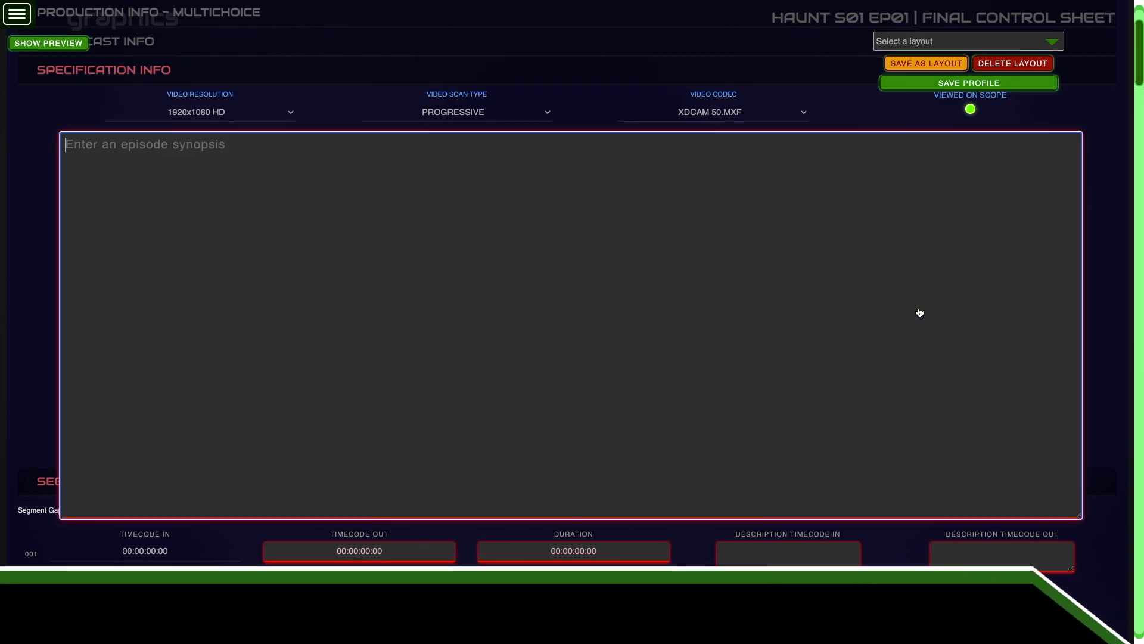
type("WE'LL BE VISITING THE FAMOUSE PRETORIA HAUNTED HOUSE \"ERASMUS CASTLE\" TO LEARN OF ITS ORIGIN AND HISTORY")
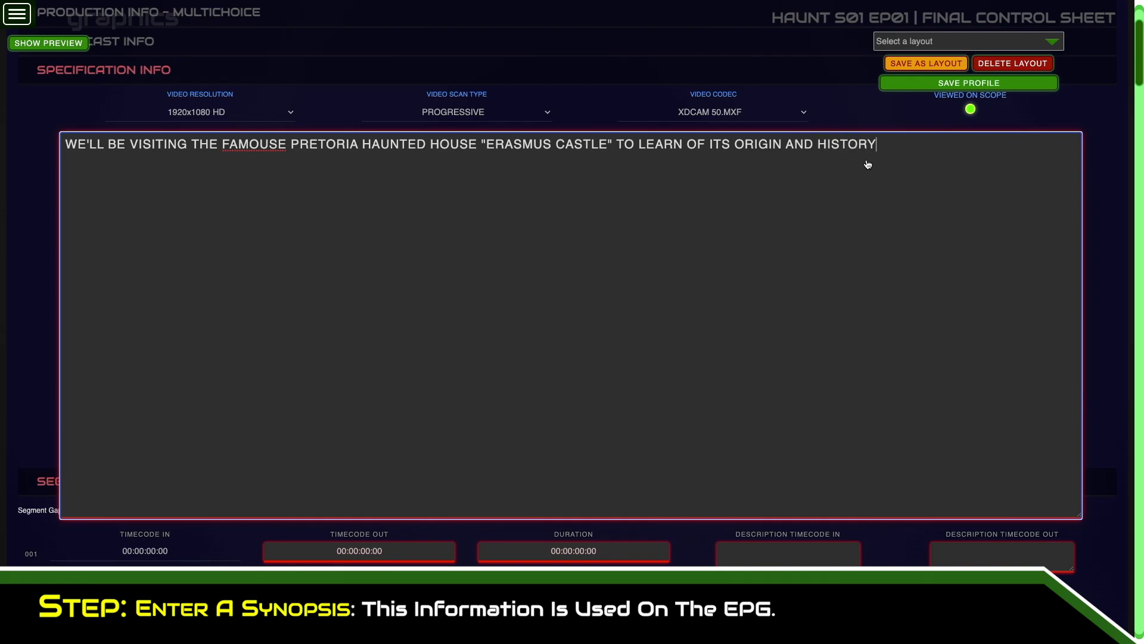
key("Tab")
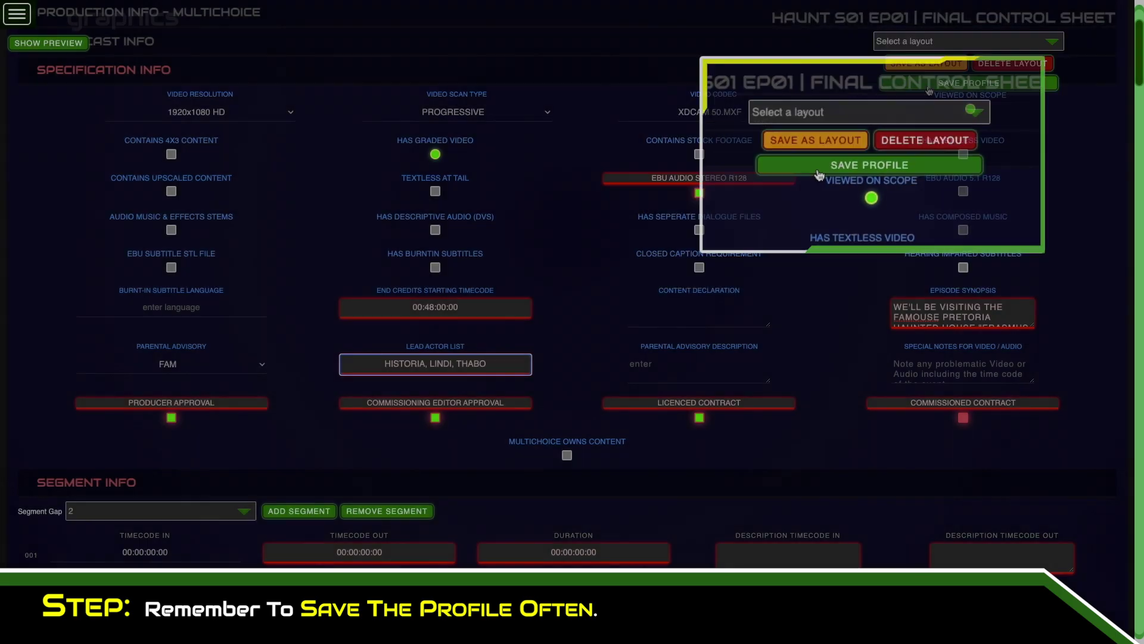
left_click(928, 86)
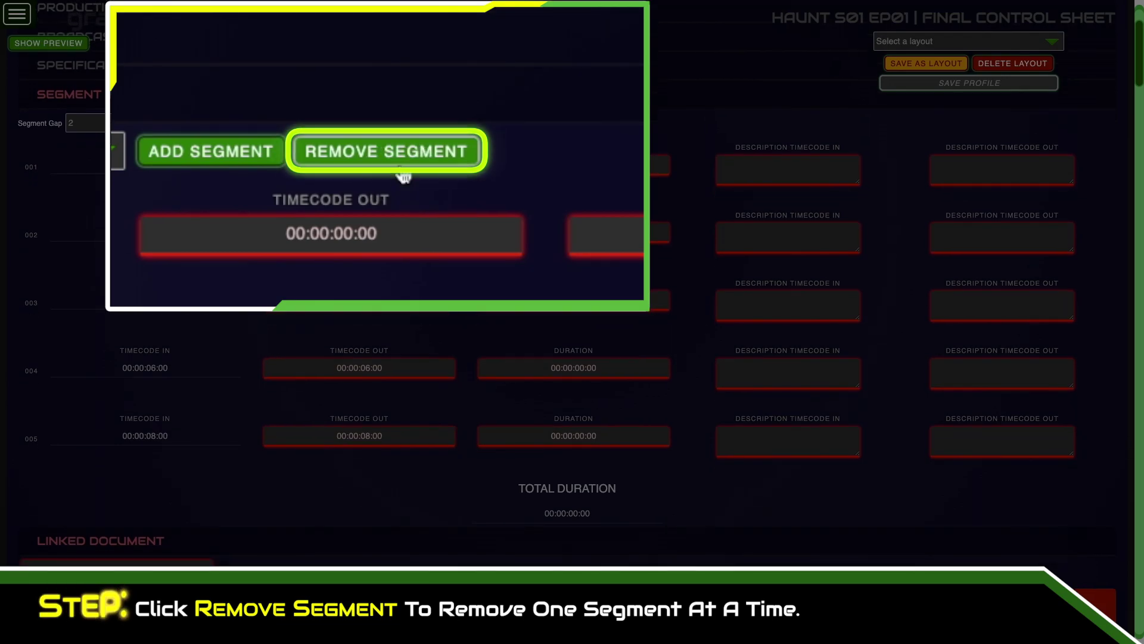
Step: Remove two segments and describe segment 001's timecode in as "SUNRISE BEHIND ERASMUS CASTLE WITH BIRD CHIRPING IN A WINTER TREE"
left_click(398, 163)
left_click(398, 162)
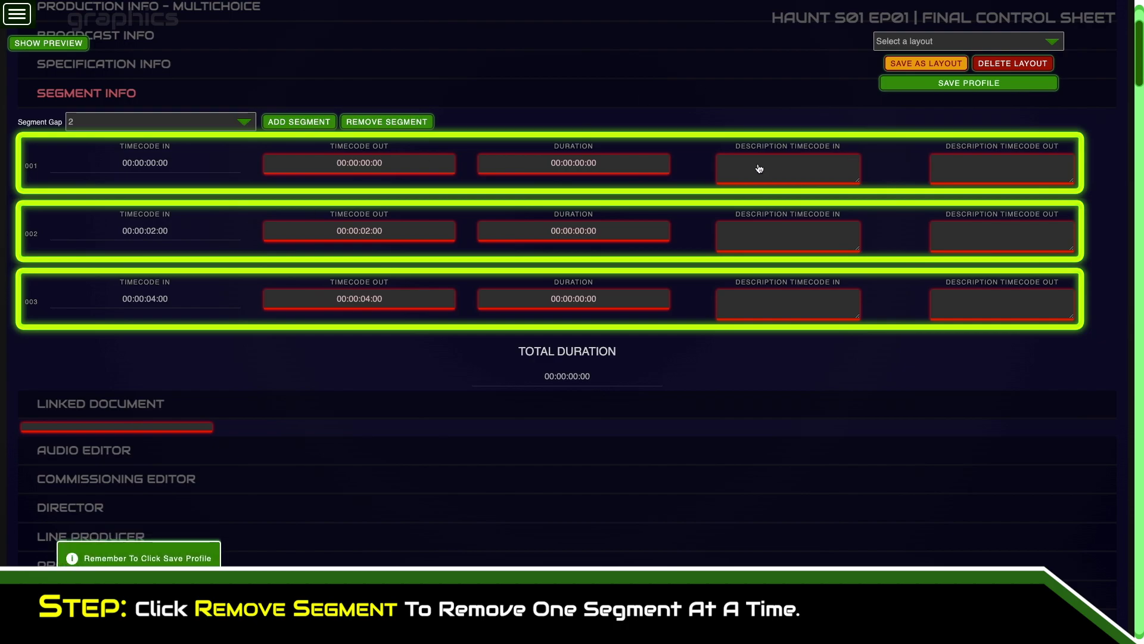
left_click(759, 169)
type("SUNRISE BEHIND ERASMUS CASTLE WITH BIRD CHIRPING IN A WINTER TR")
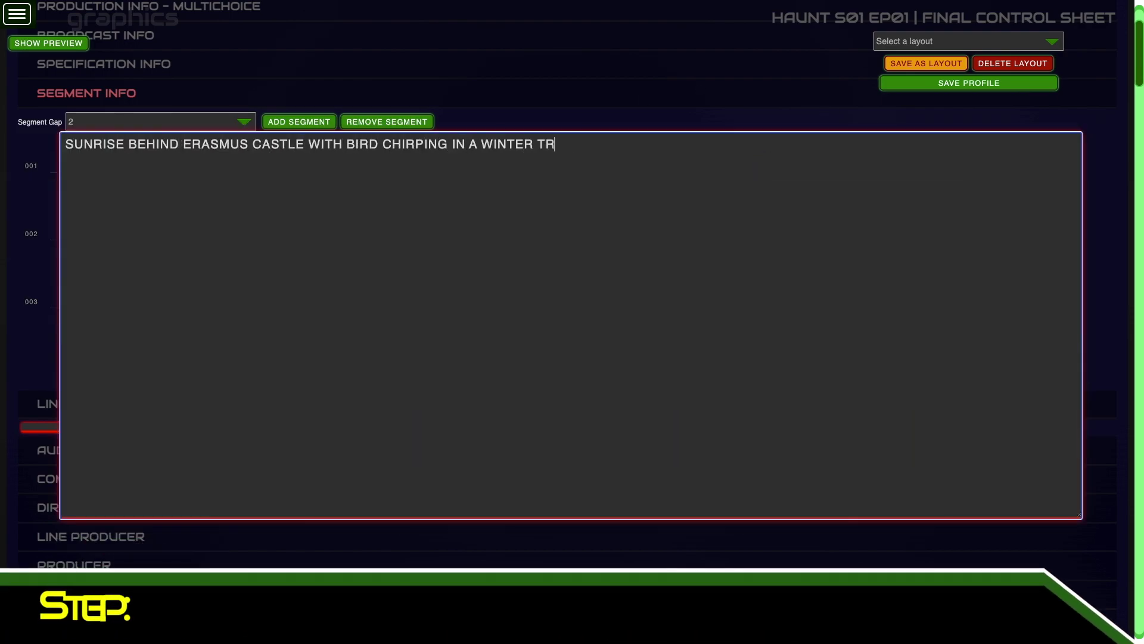
Step: Set timecode-in descriptions: segment 002 the lead actor's name plus "INTERVIEWS CASTLE VISITOR INDISE THE LIVING ROOM", segment 003 "BIRD VIEW OF ERASMUS CASTLE SHOWING LANDSCAPE"
type("HISTORIA INTERVIEWS CASTLE VIS")
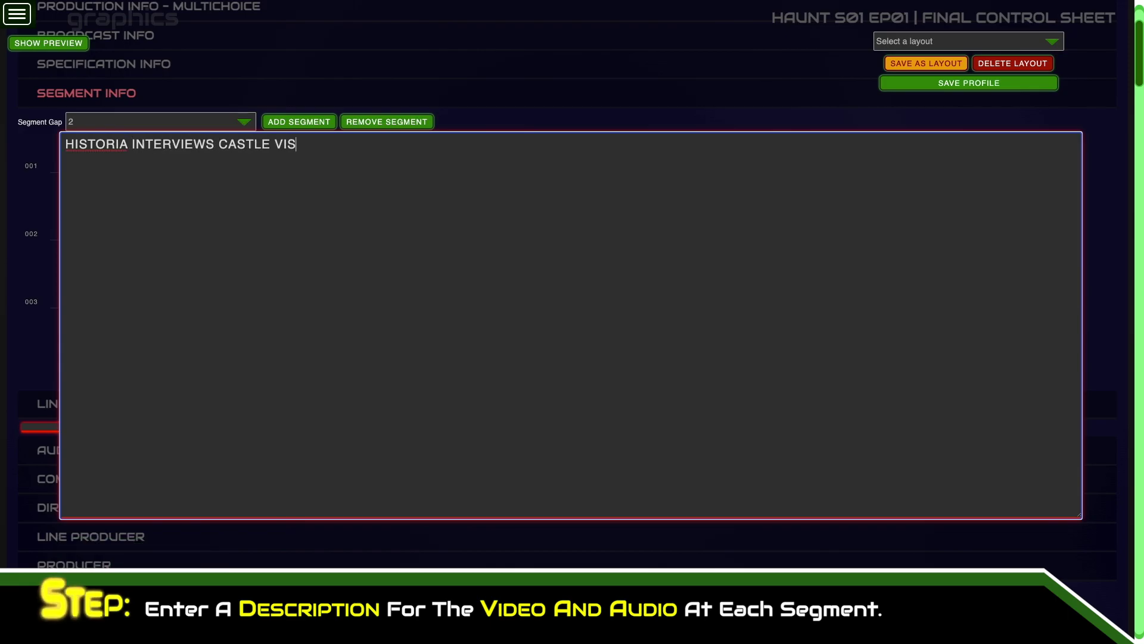
type("ITOR INSIDE THE LIVING")
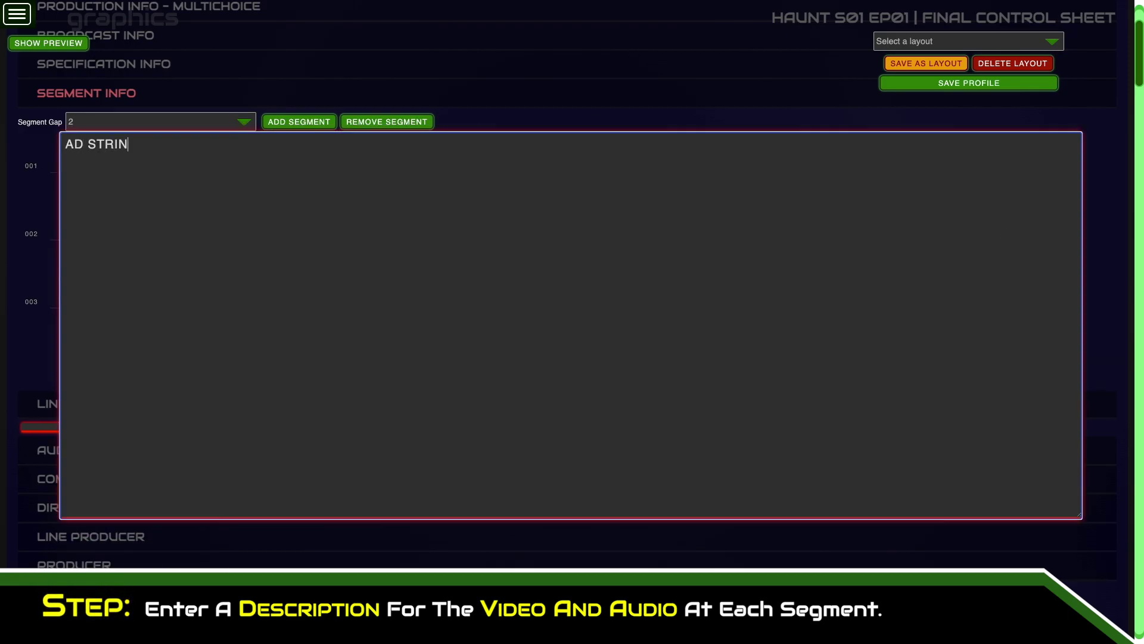
type("BIRD VIEW OF ERASMUS CASTLE SHOWING LANDSCAPE")
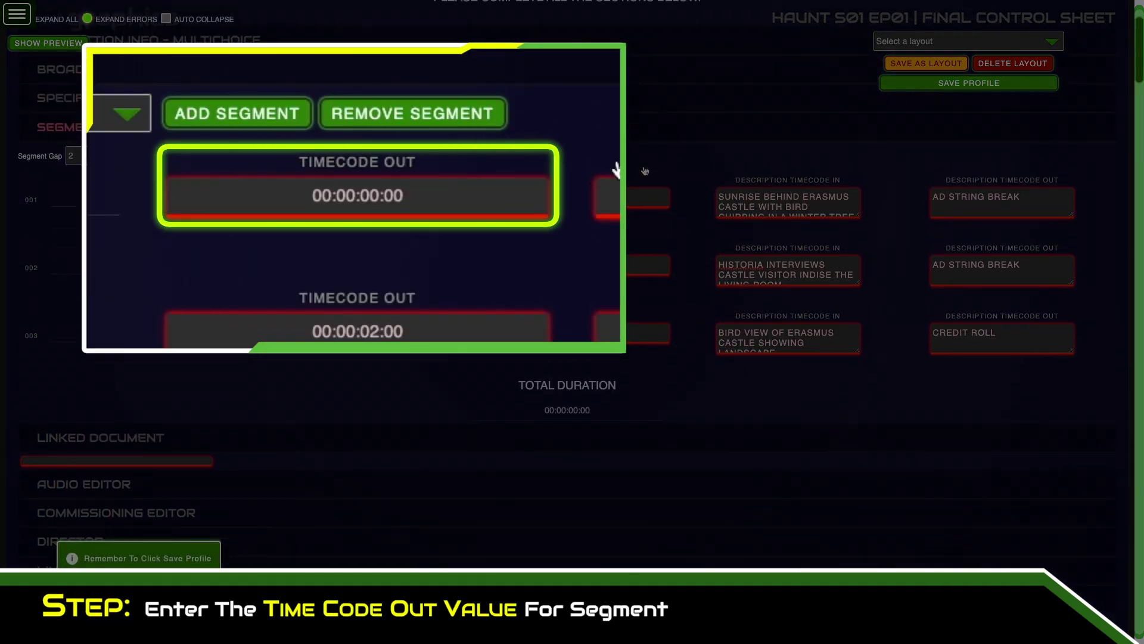
Step: Set the timecode-out values to 00:09:30:00, 00:16:20:00 and 00:24:25:00 for segments 001, 002 and 003, and save the profile
left_click(317, 209)
type("00:0")
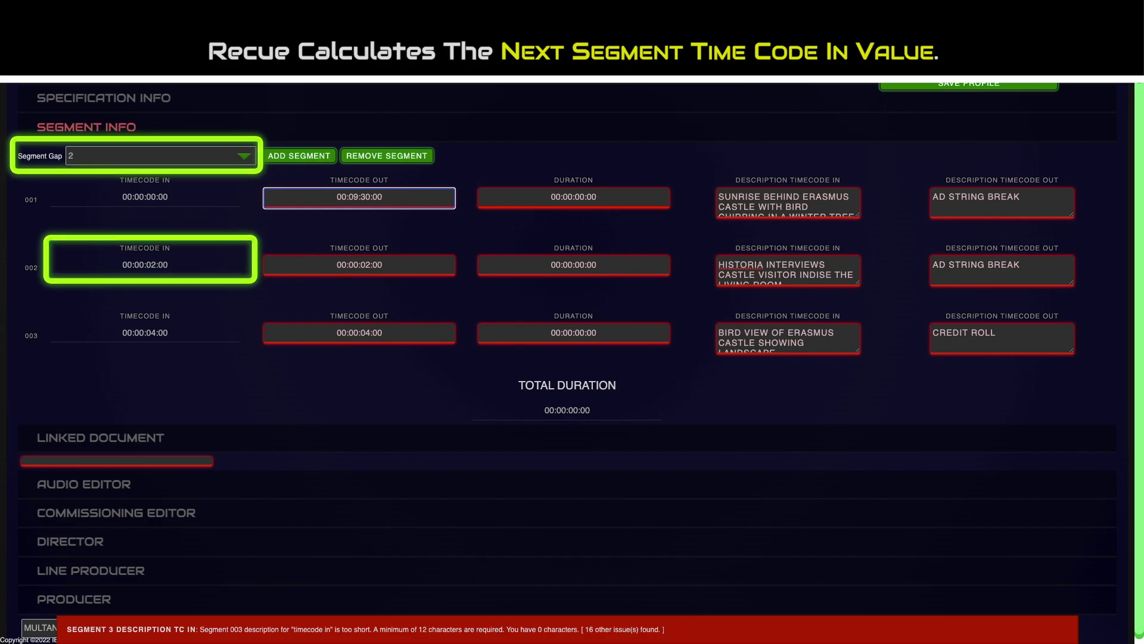
left_click(359, 264)
type("00:16:")
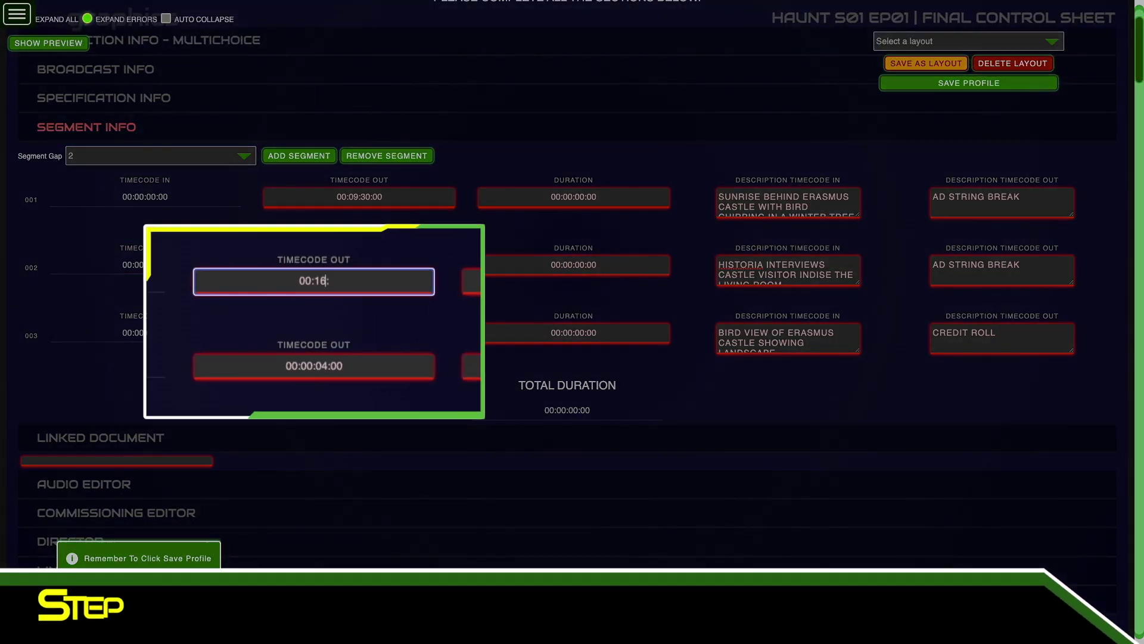
type("20:00")
left_click(376, 334)
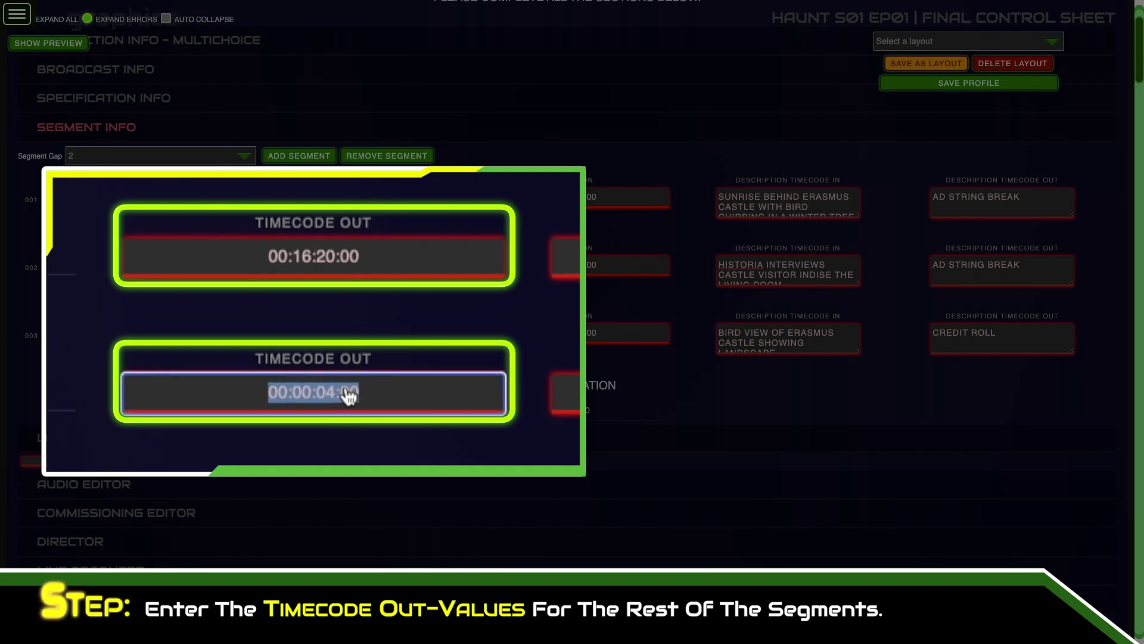
type("00:24:25")
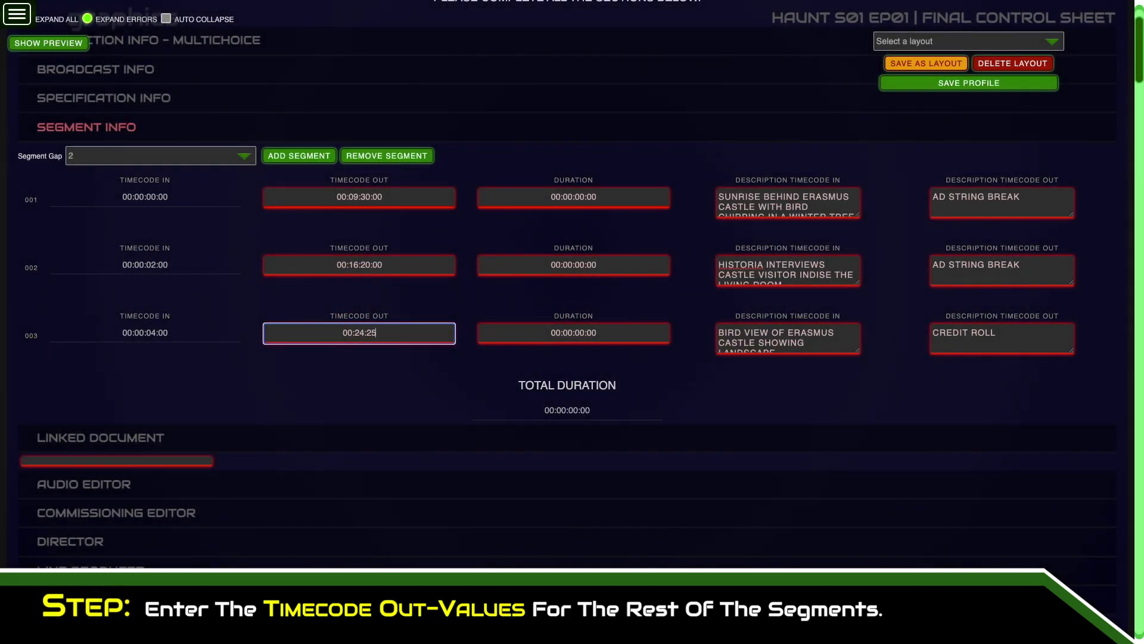
type(":00")
scroll(657, 390, "down", 2)
scroll(639, 358, "up", 3)
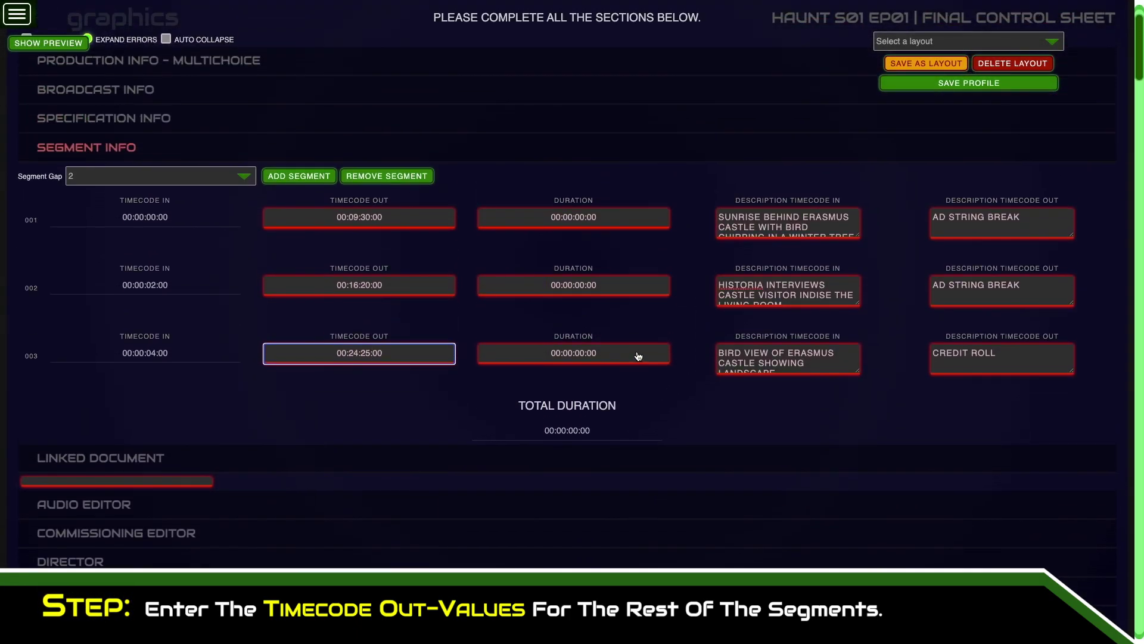
left_click(951, 85)
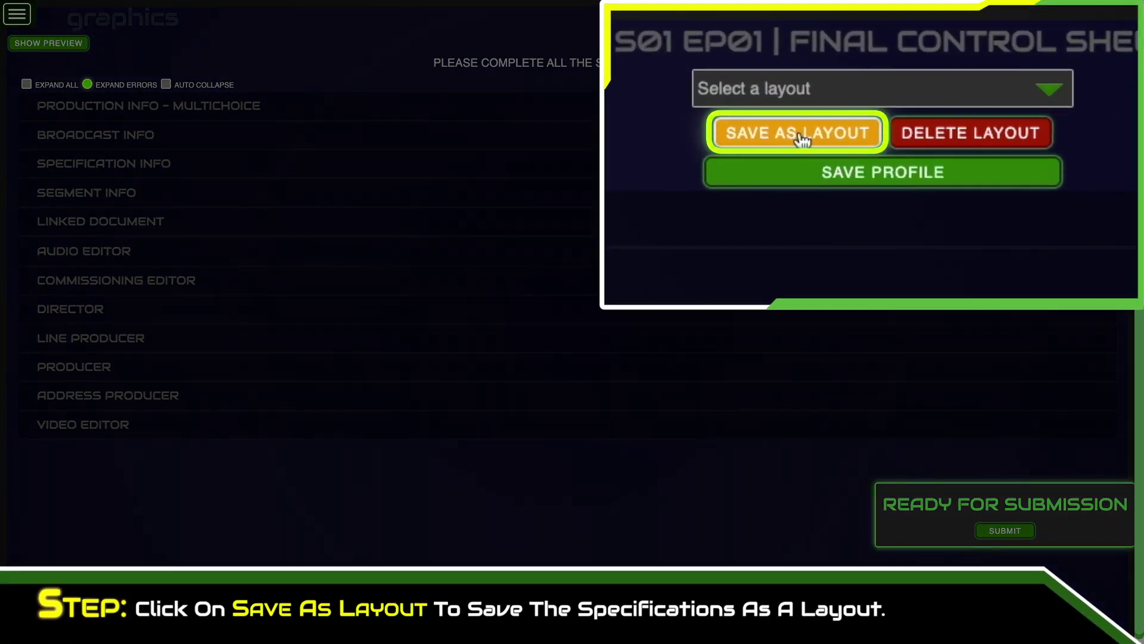
Step: Save the sheet's specifications as a layout and open the list of saved layouts
left_click(802, 137)
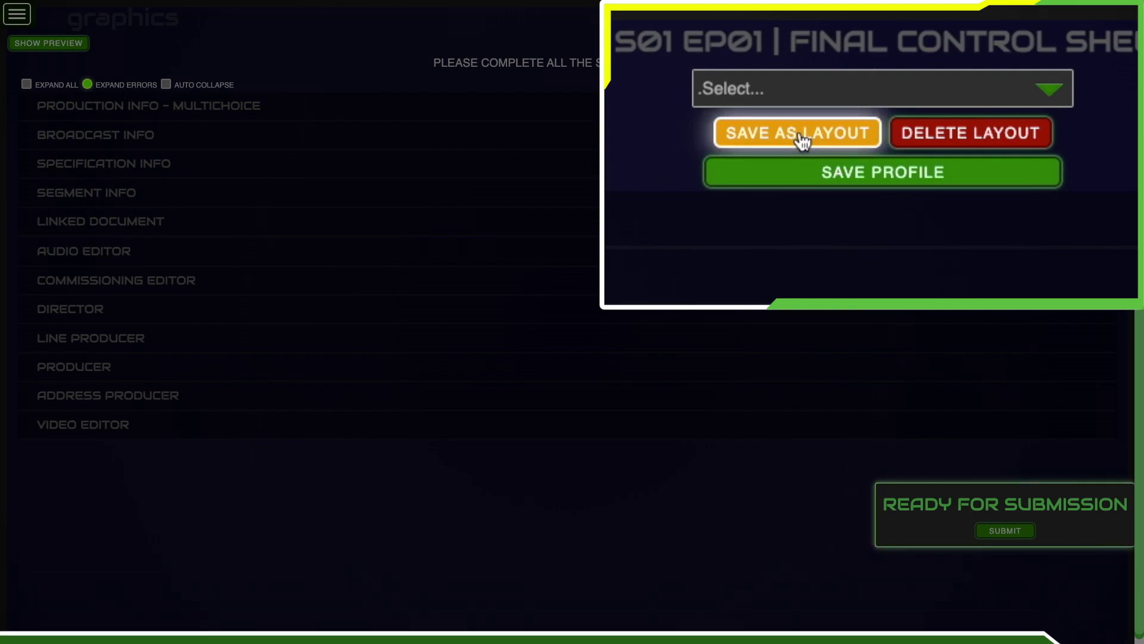
left_click(1058, 94)
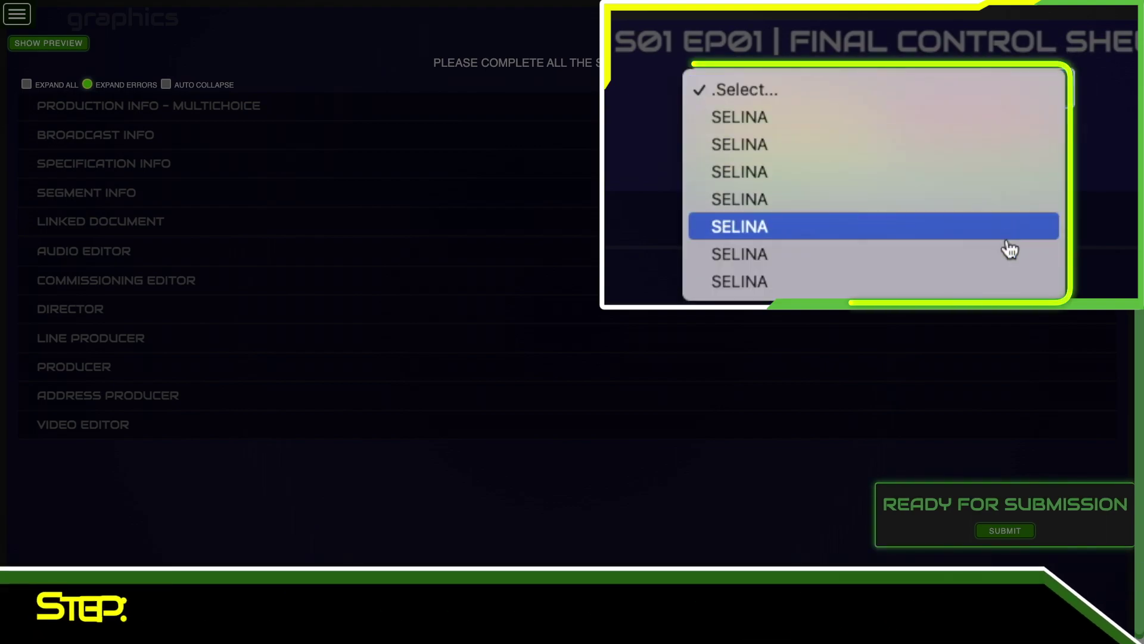
left_click(982, 101)
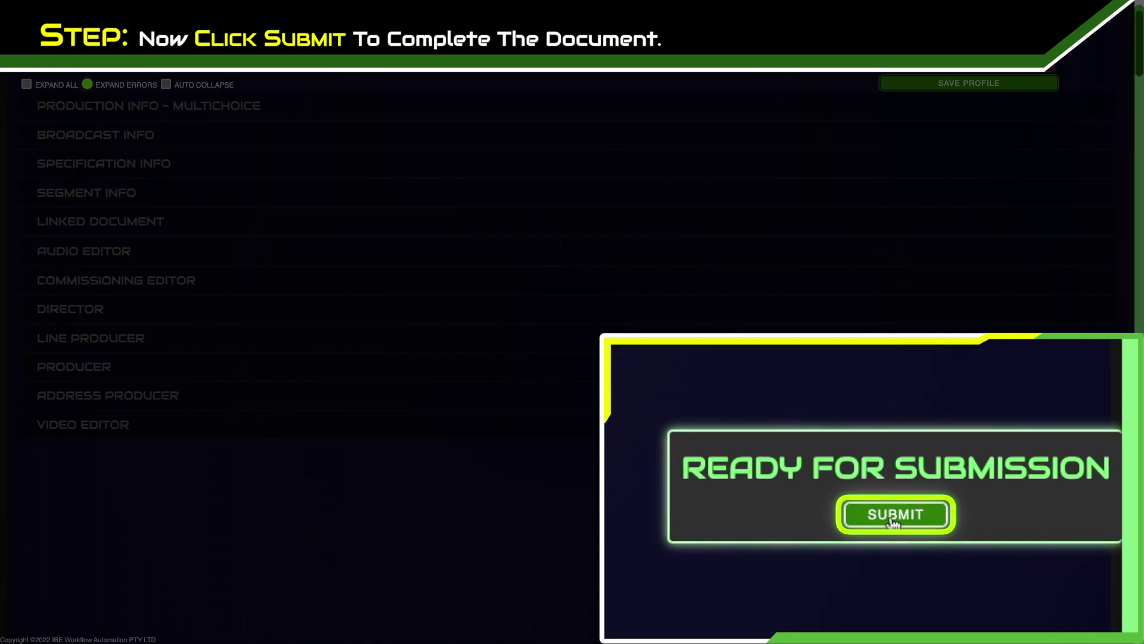
Step: Submit the completed final control sheet
left_click(1005, 530)
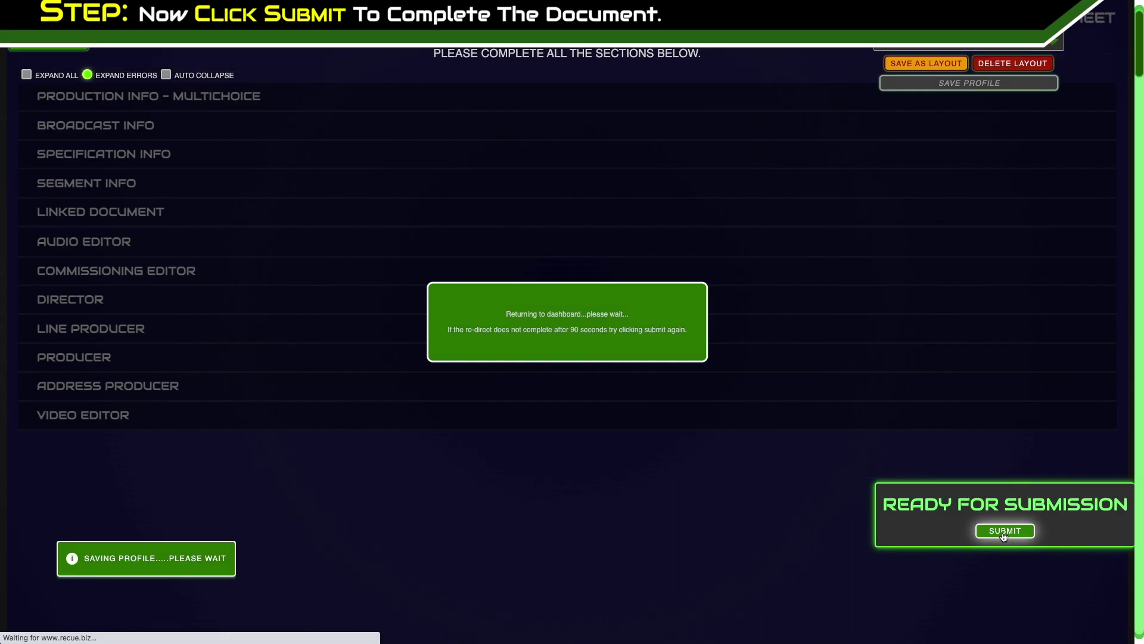